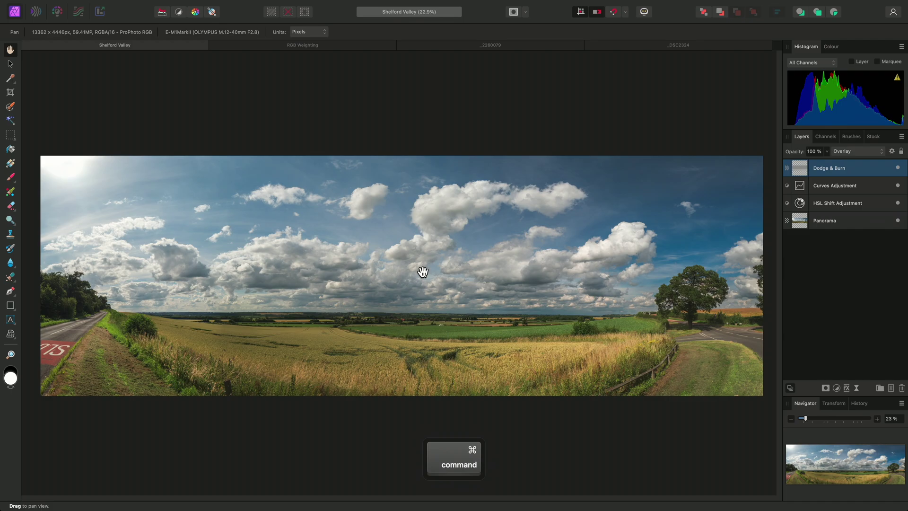
- Add a Curves adjustment to the panorama with an S-curve, lowering the shadows and raising the highlights
key(super+m)
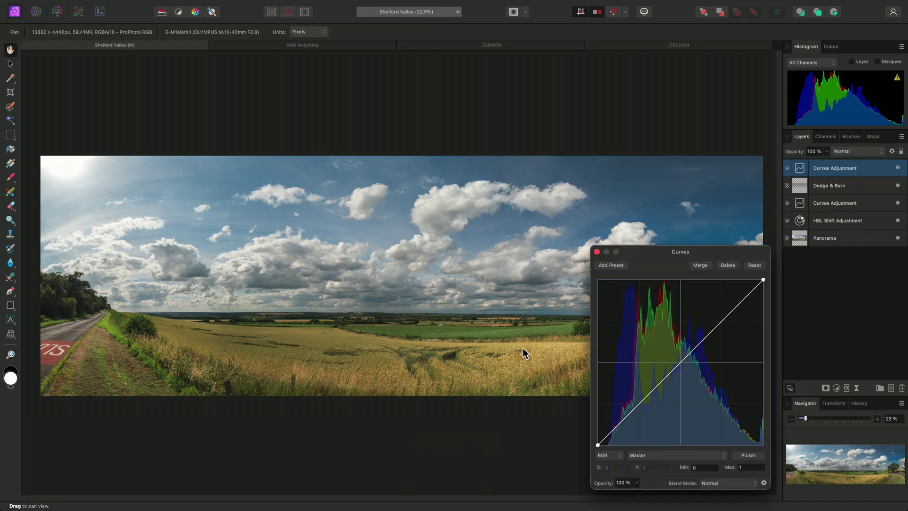
drag(628, 414, 651, 398)
click(705, 337)
drag(704, 337, 722, 295)
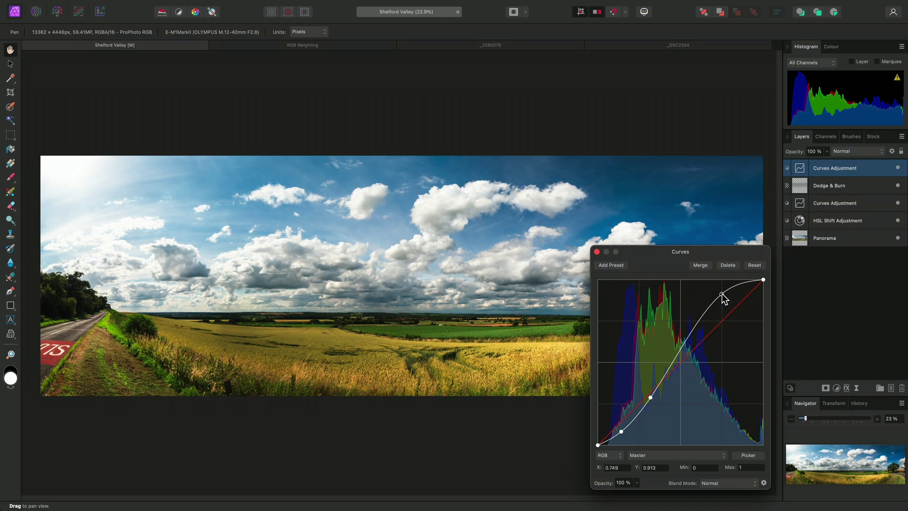
click(597, 251)
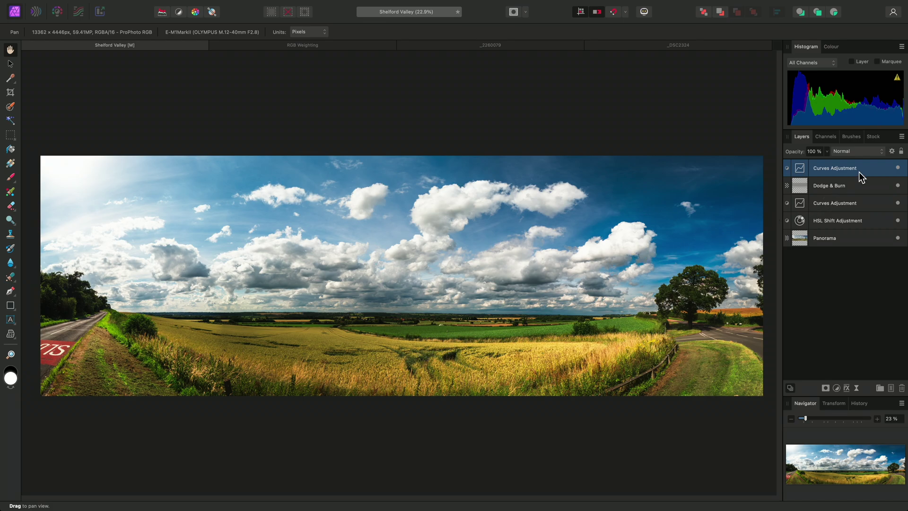
- Set the Curves adjustment's blend mode to Luminosity and toggle its visibility to compare
click(864, 152)
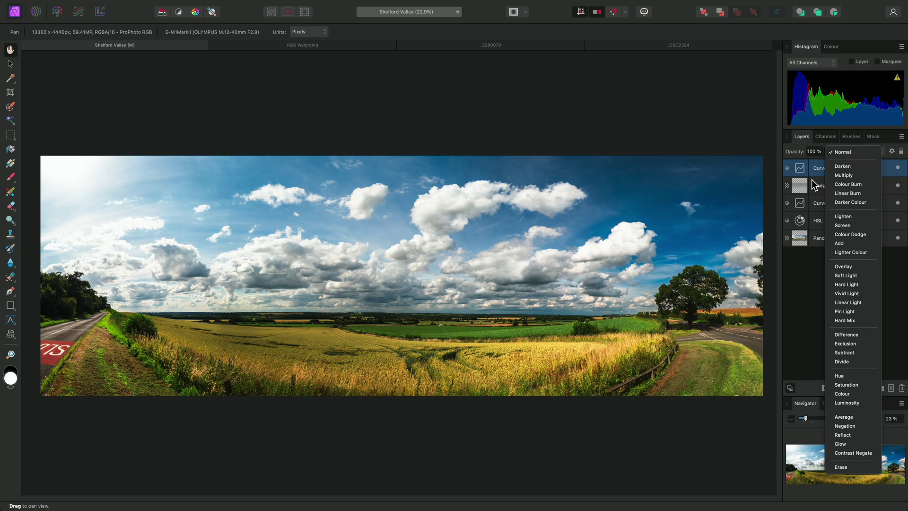
click(852, 404)
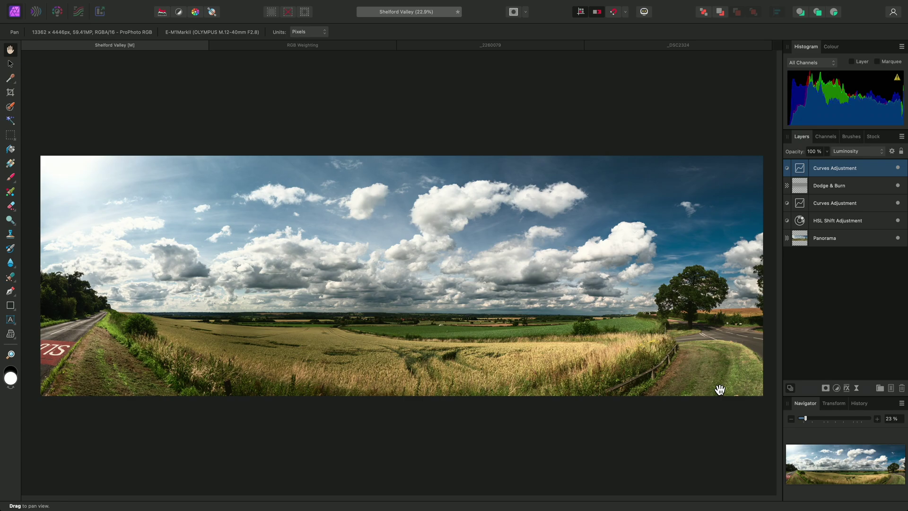
click(898, 168)
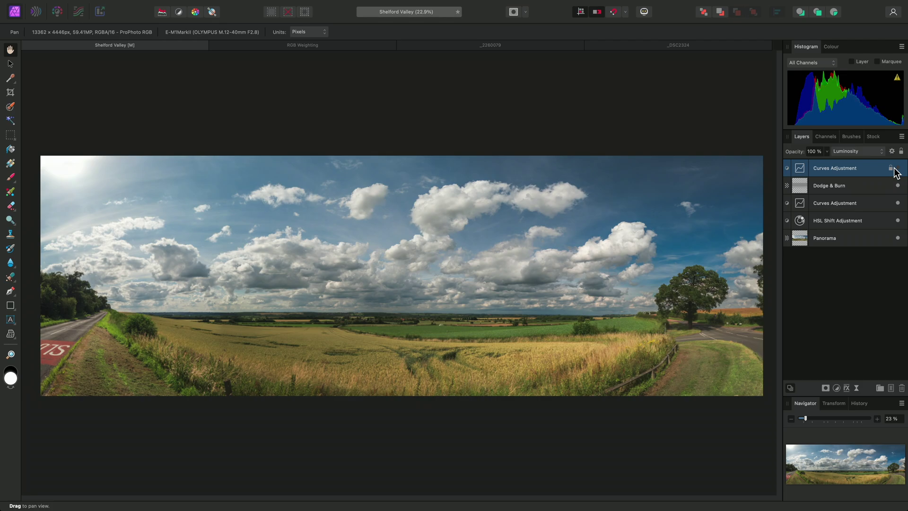
click(897, 168)
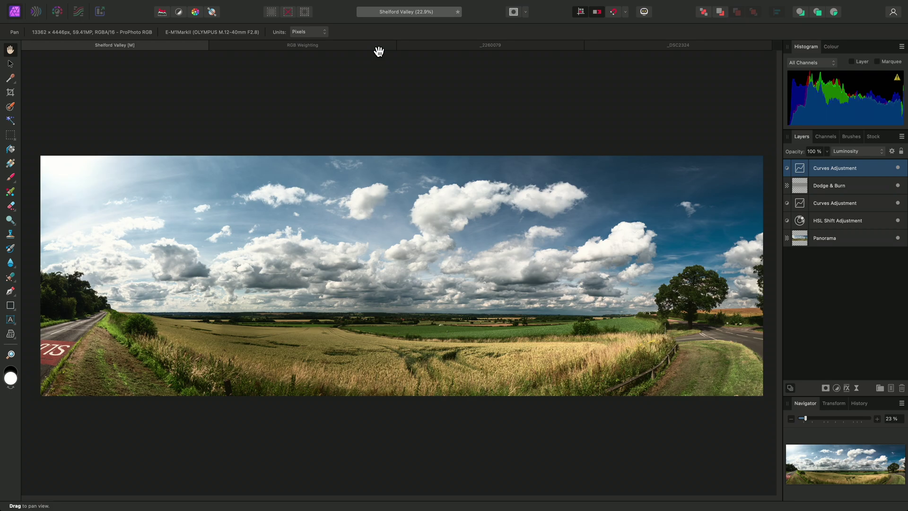
- In the RGB Weighting document, add a Black & White adjustment nested inside the Top Row group
click(357, 44)
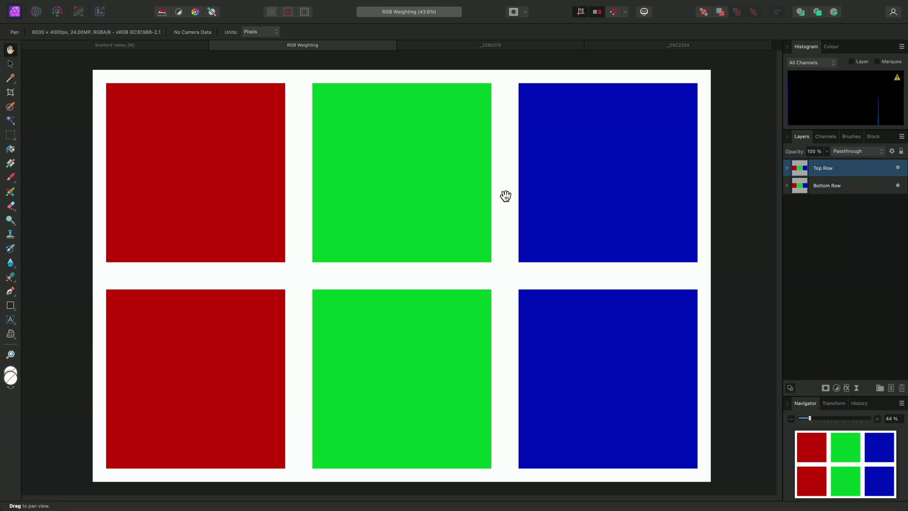
click(194, 5)
mouse_move(322, 129)
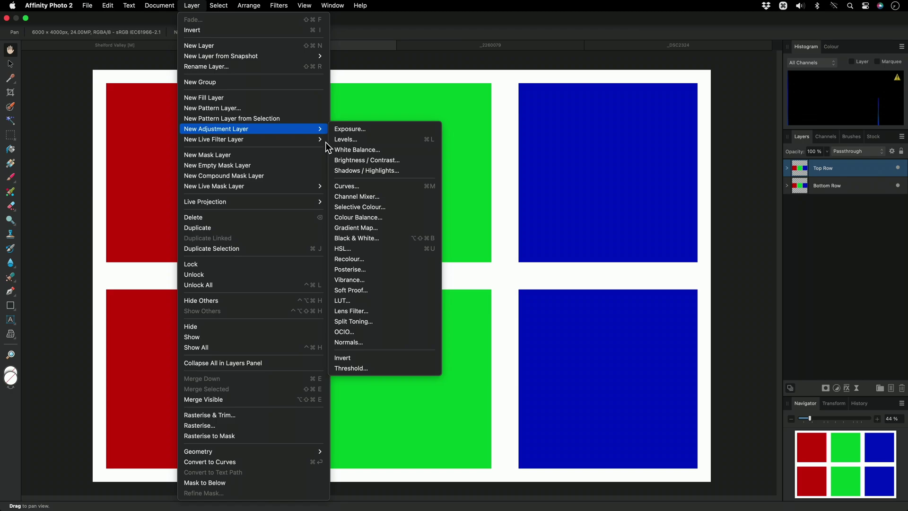
click(388, 238)
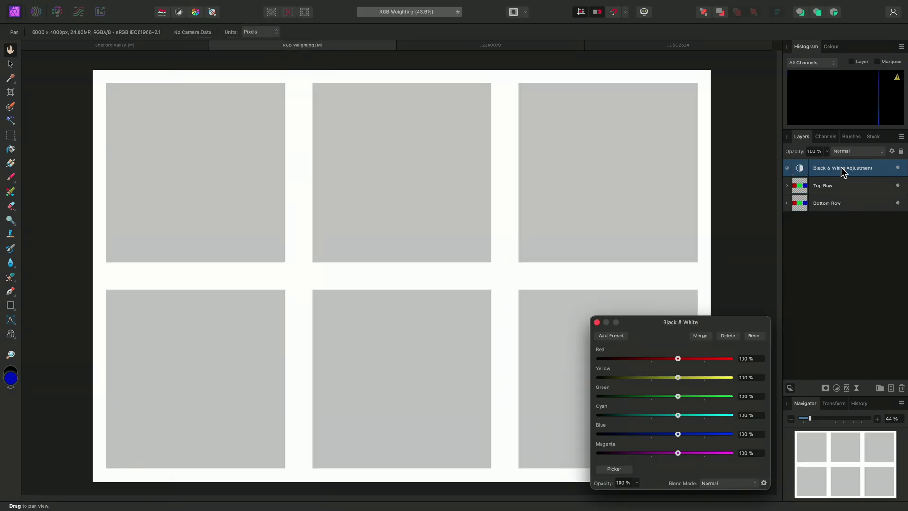
drag(843, 173, 829, 186)
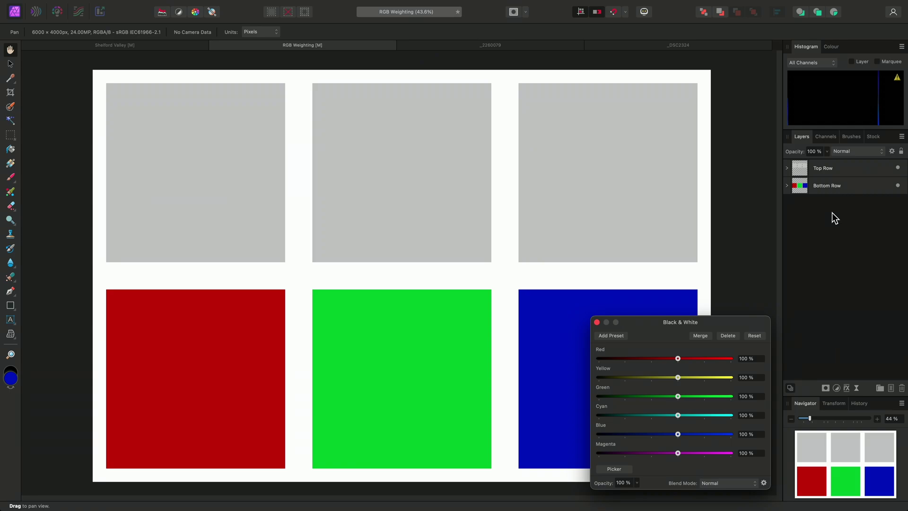
click(830, 186)
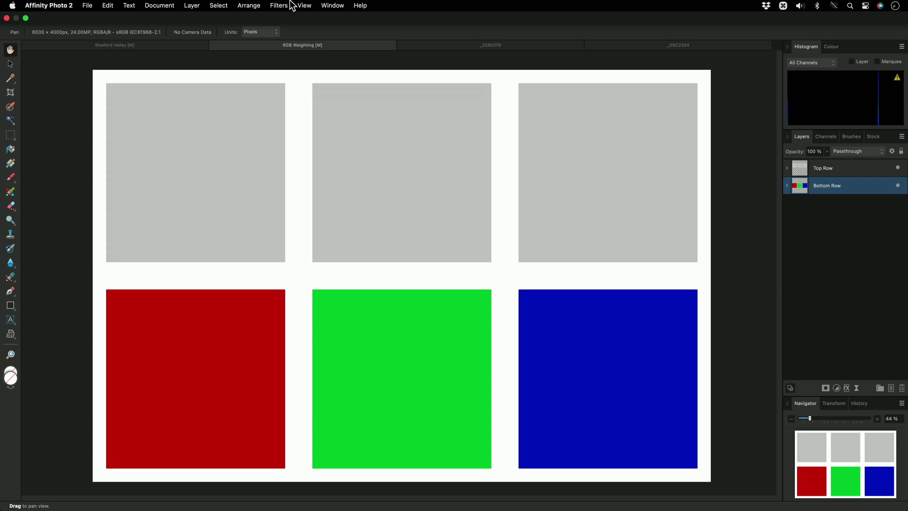
- Add a Channel Mixer adjustment with its output channel set to Gray
click(192, 5)
mouse_move(286, 134)
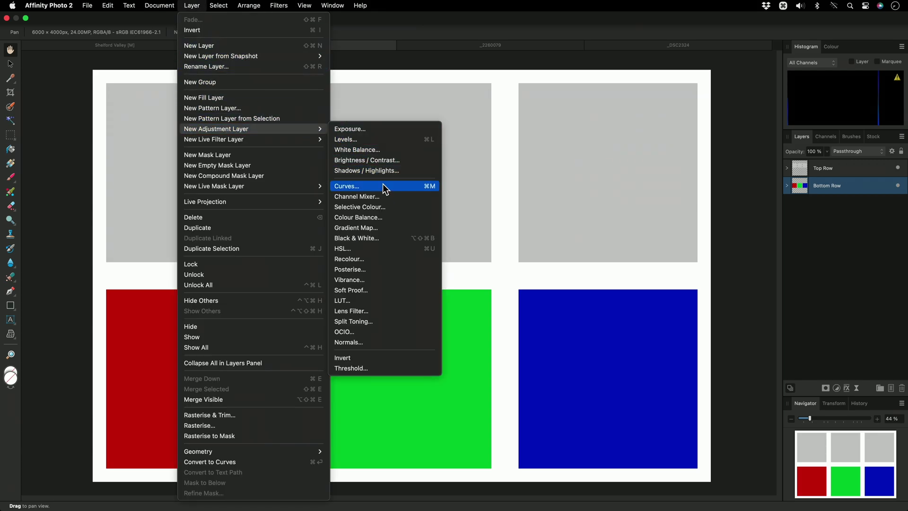
click(391, 196)
click(610, 345)
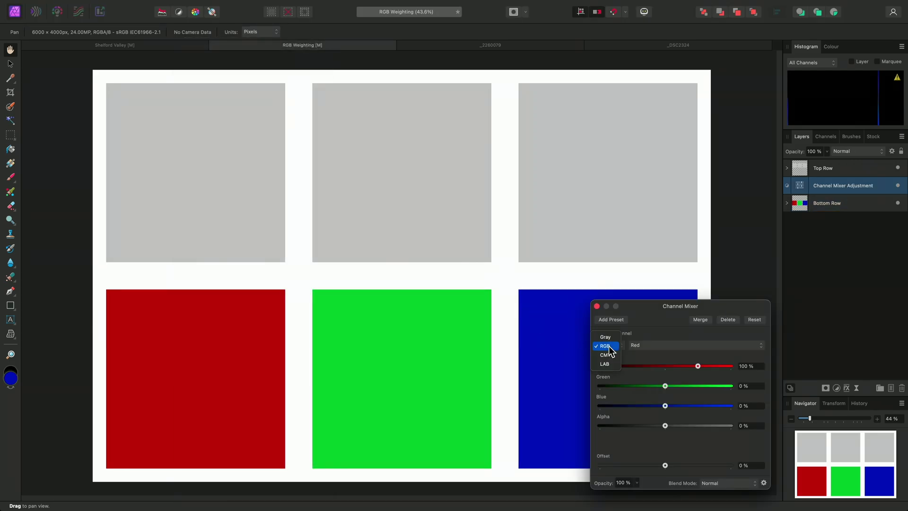
click(617, 347)
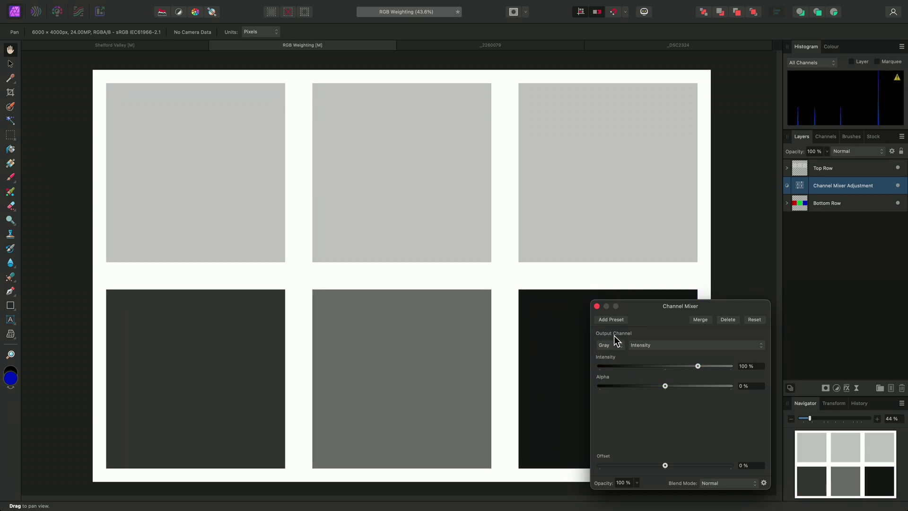
click(596, 306)
- Nest the Channel Mixer inside the Bottom Row group and expand both row groups
drag(836, 189, 825, 201)
click(787, 185)
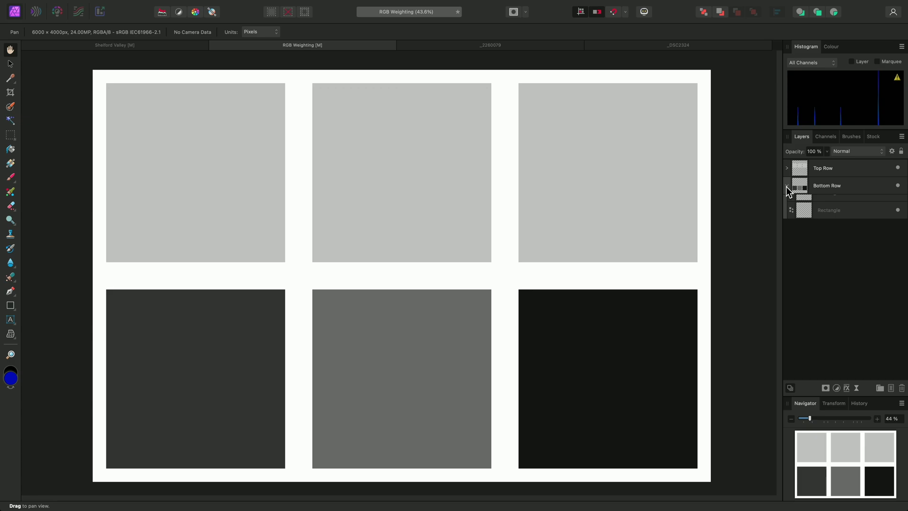
click(786, 168)
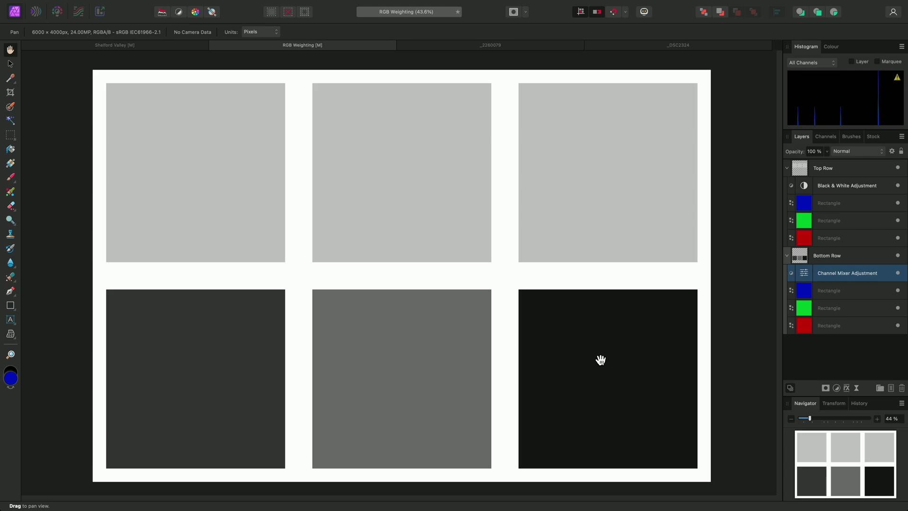
- Add a Black & White adjustment to the _DSC2324 castle photo, blended in Luminosity
click(654, 46)
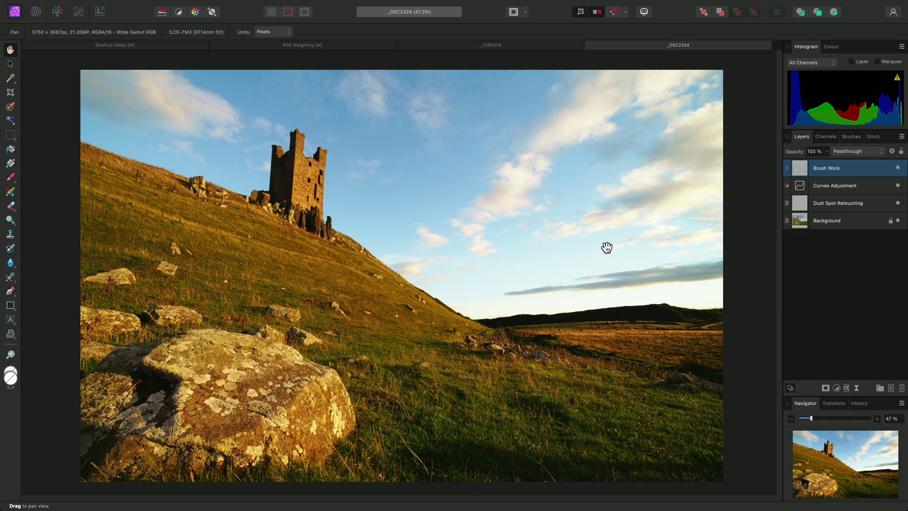
key(shift+alt+super+b)
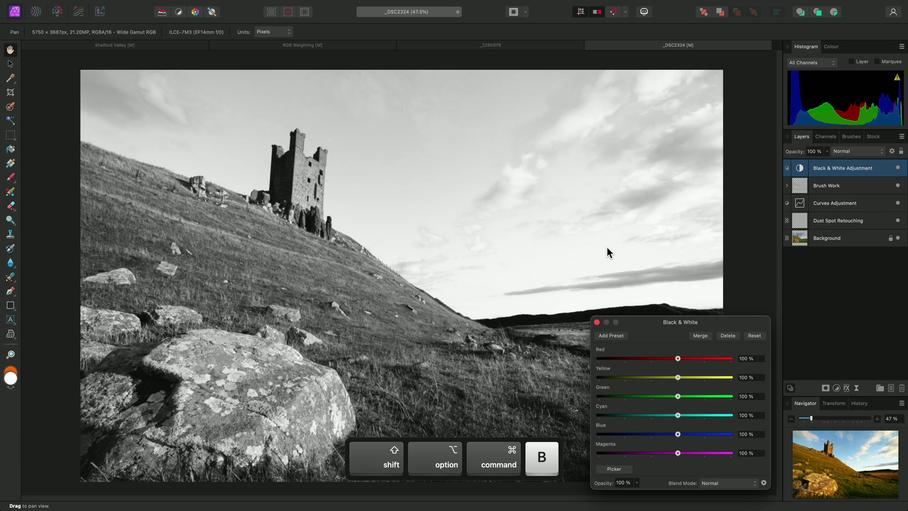
click(724, 481)
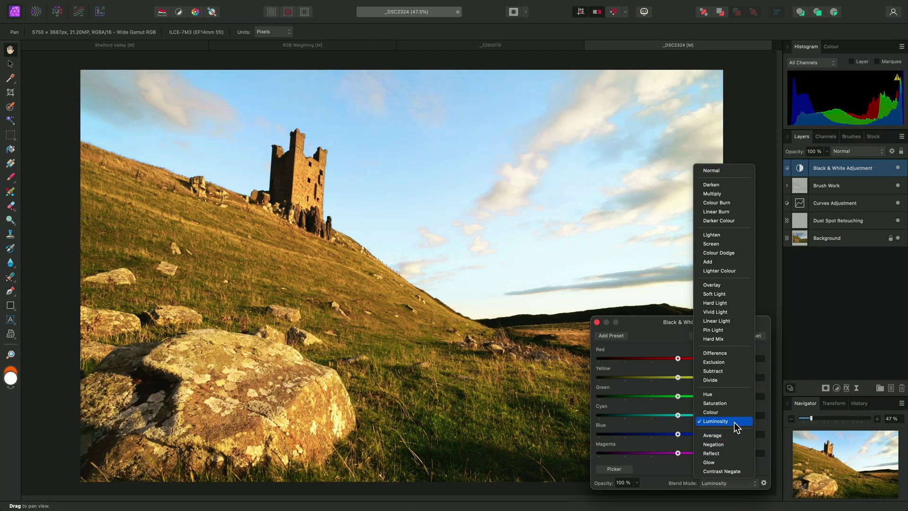
click(734, 422)
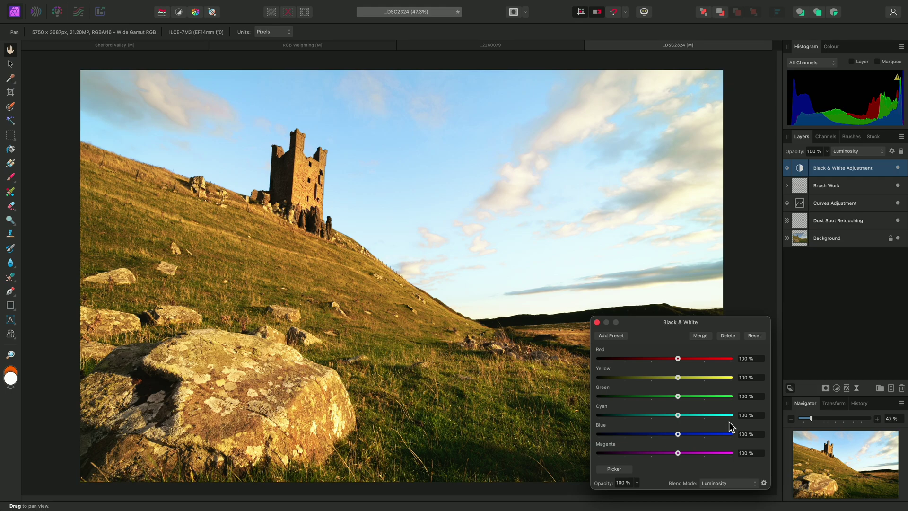
- Lower Cyan to −60% to darken the sky, compare with the adjustment off, and close the settings
drag(679, 415, 635, 414)
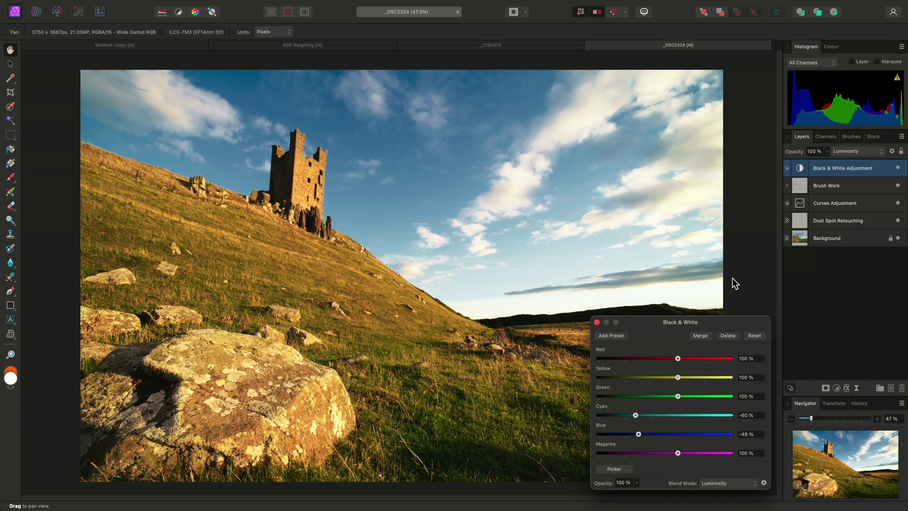
click(898, 169)
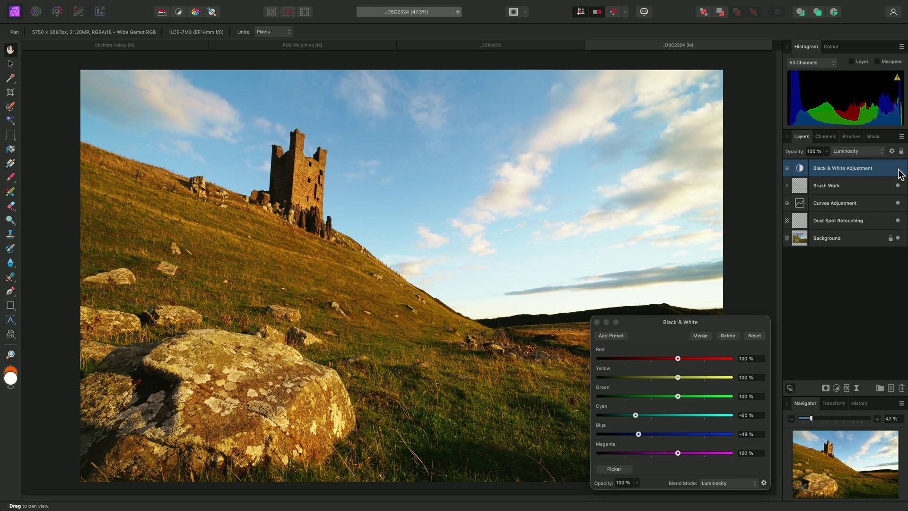
click(897, 169)
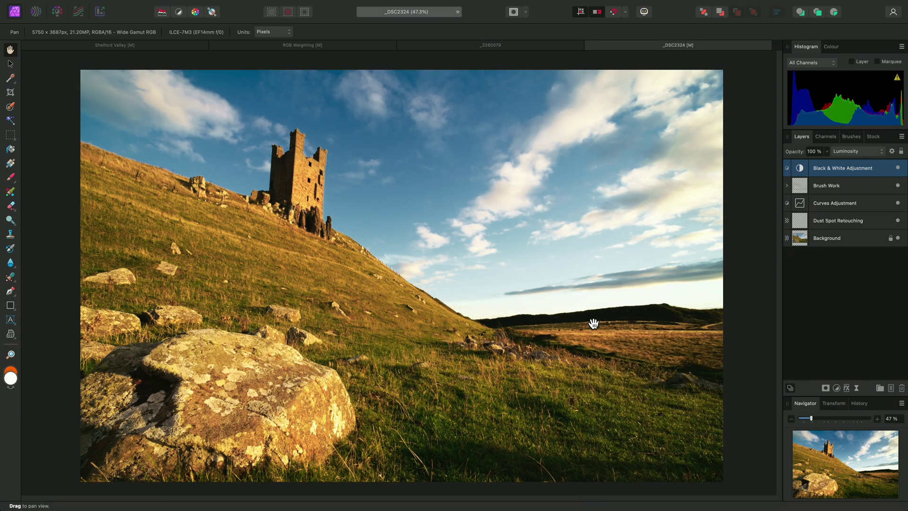
click(596, 322)
- Add a Channel Mixer adjustment to the _2260079 blue tit photo
click(527, 43)
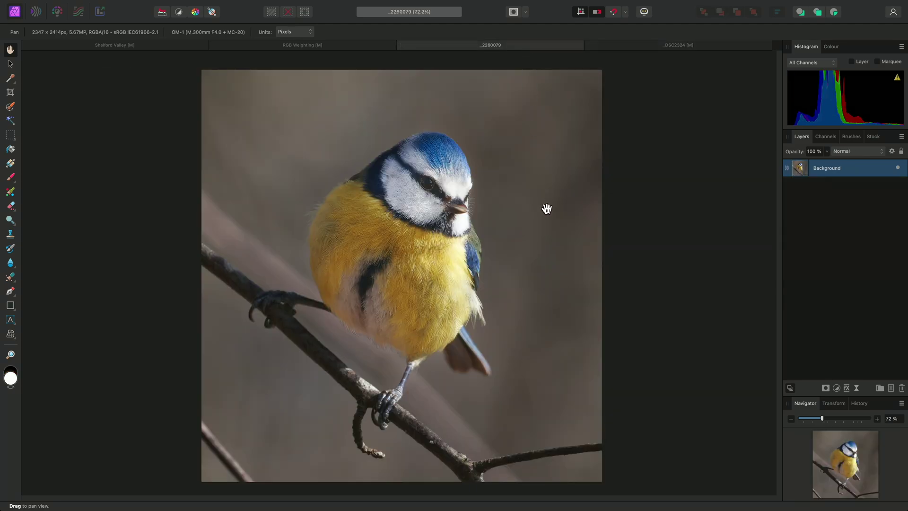
mouse_move(320, 5)
click(194, 5)
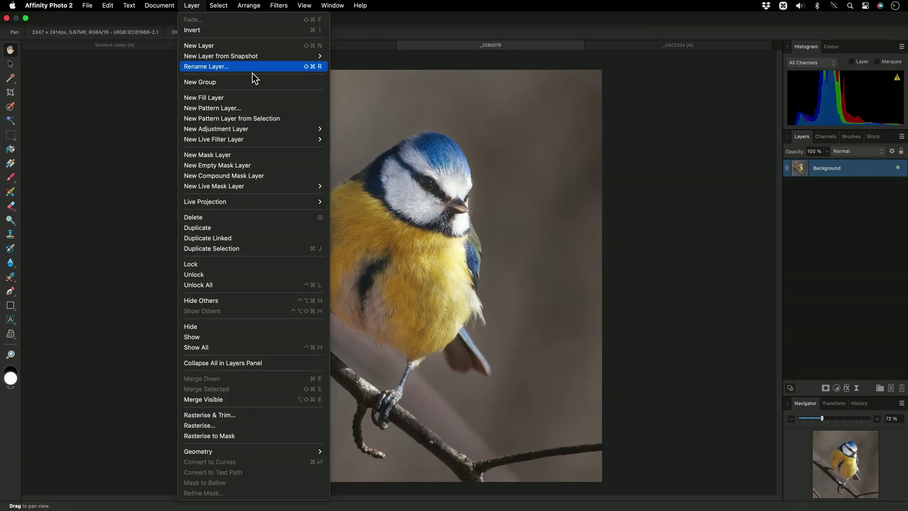
mouse_move(308, 129)
click(395, 195)
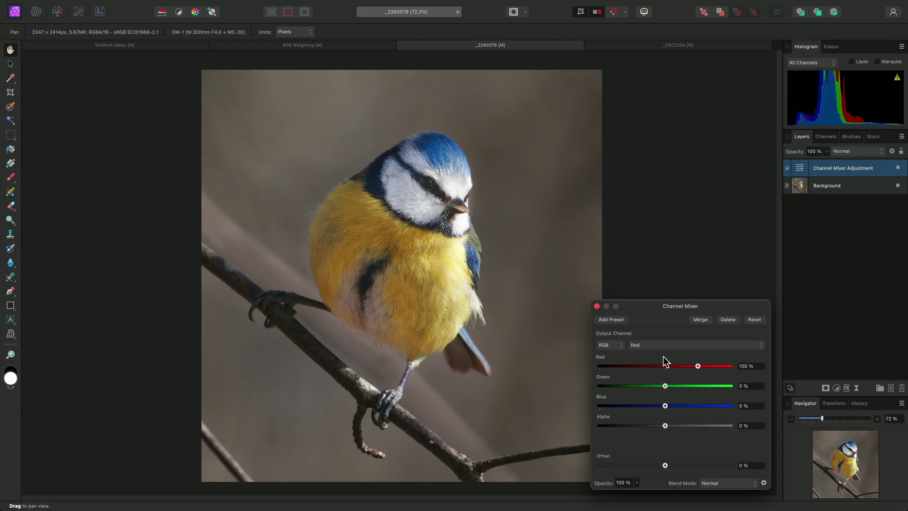
- Set the Red output channel to Red 0% and Blue 100%
click(695, 368)
text(0)
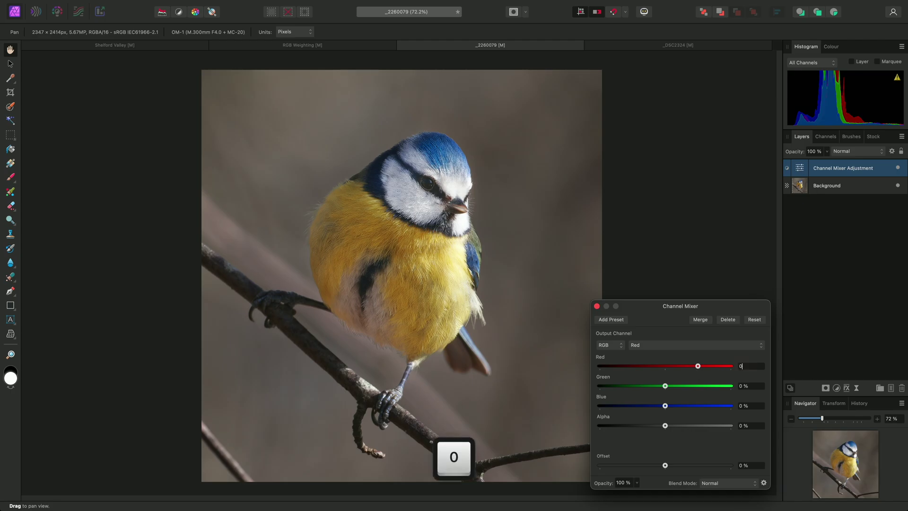
key(Tab)
key(Tab)
text(100)
key(Return)
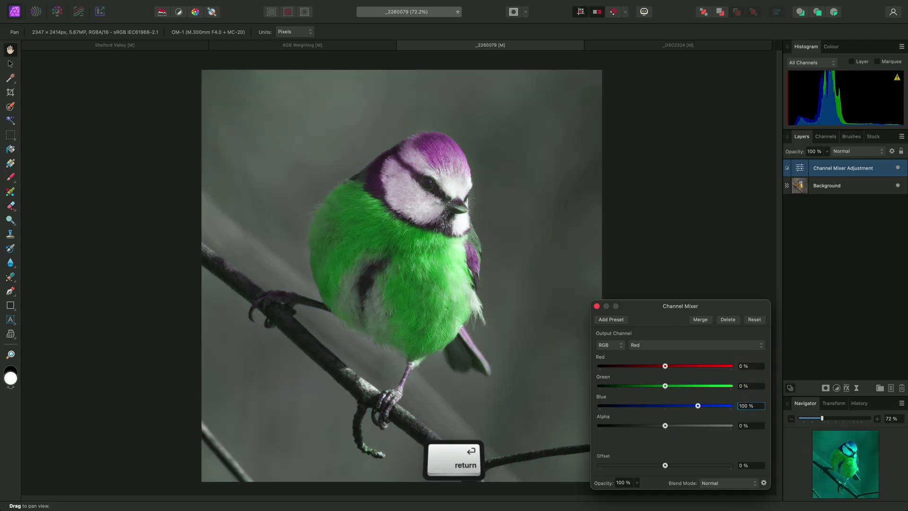
- Set the Blue output channel to Red 100%, Blue 0%, and blend the Channel Mixer in Luminosity
click(693, 345)
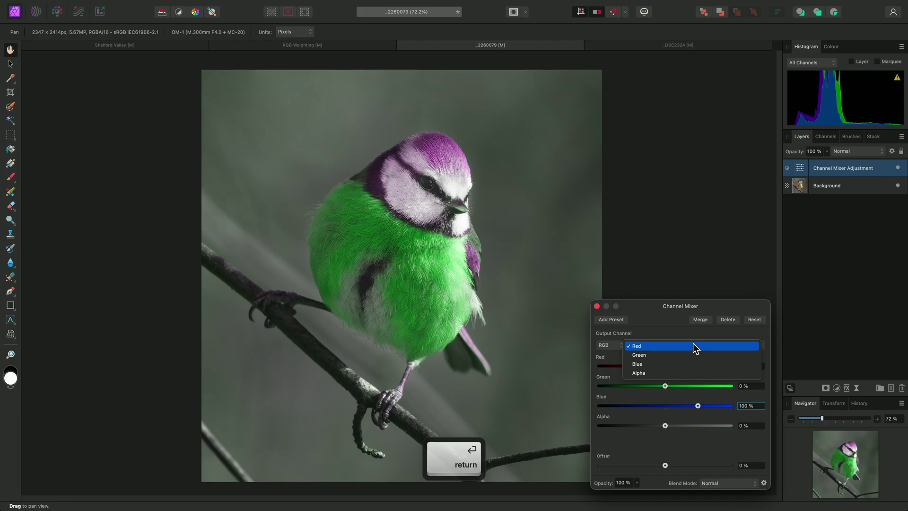
click(693, 362)
click(743, 366)
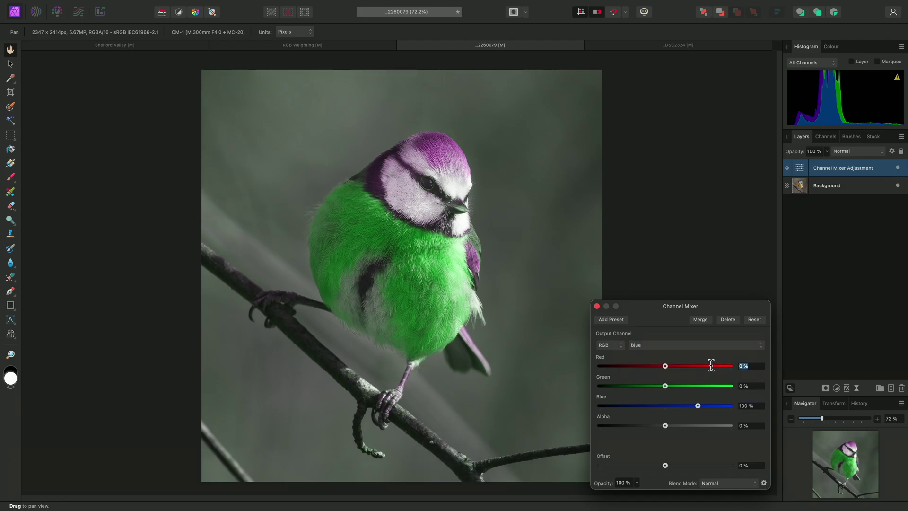
text(100)
key(Tab)
key(Tab)
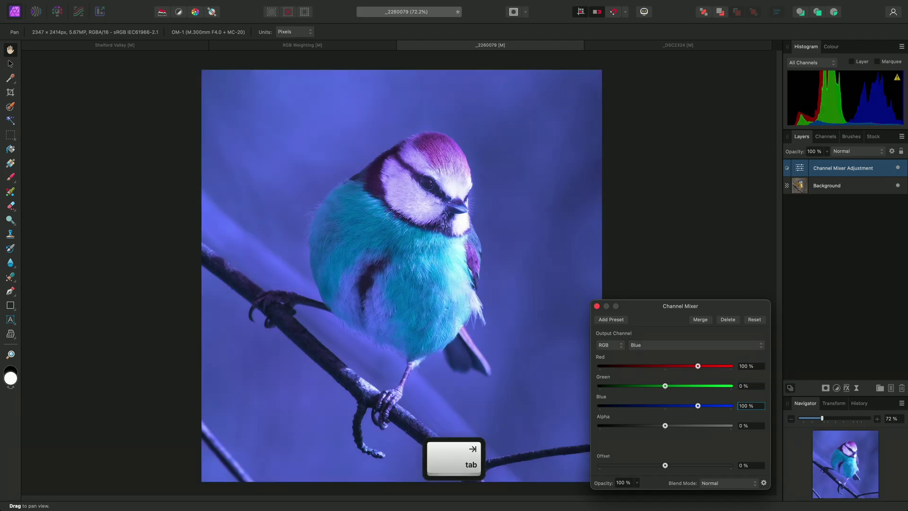
text(0)
key(Return)
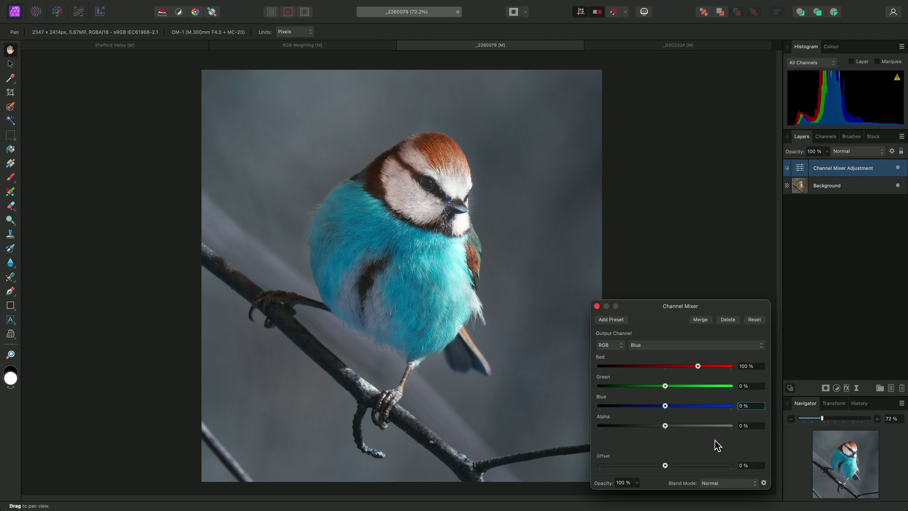
click(728, 483)
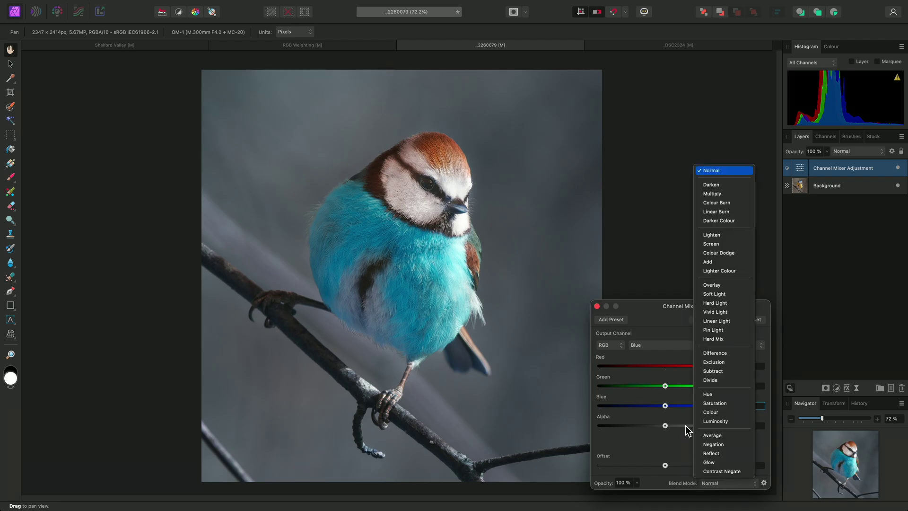
click(704, 421)
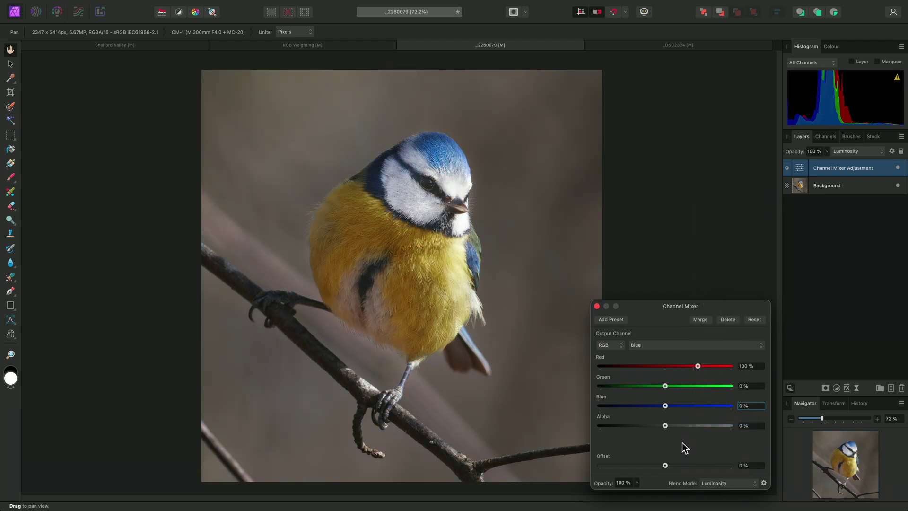
- Toggle the Channel Mixer off and on twice to compare, then close its settings with it enabled
click(897, 168)
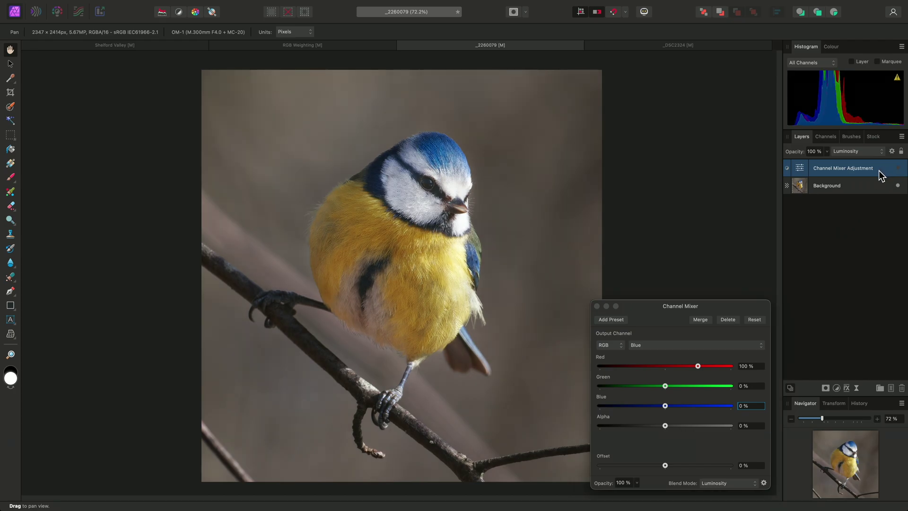
click(897, 168)
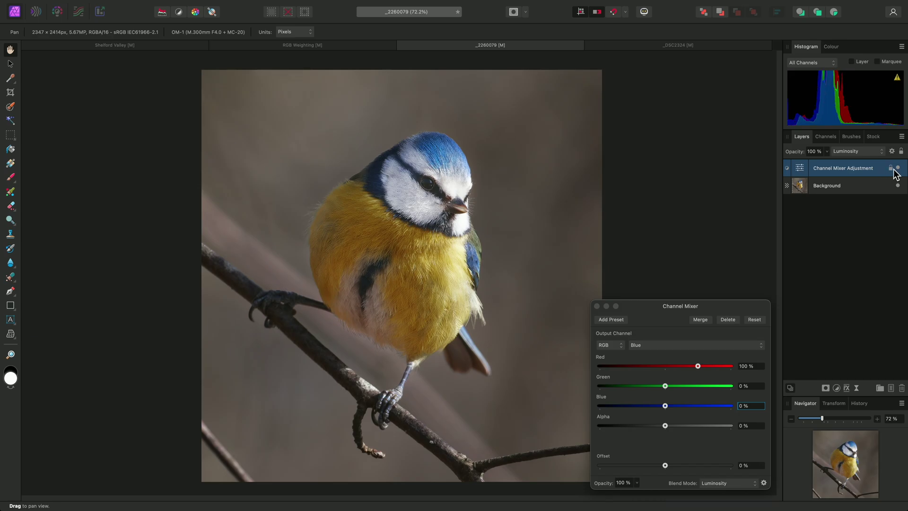
click(897, 169)
click(898, 168)
click(597, 306)
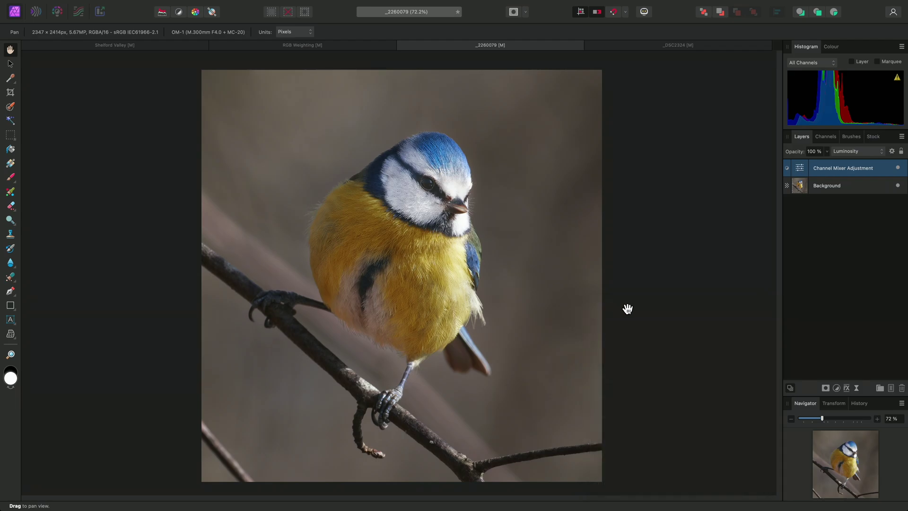